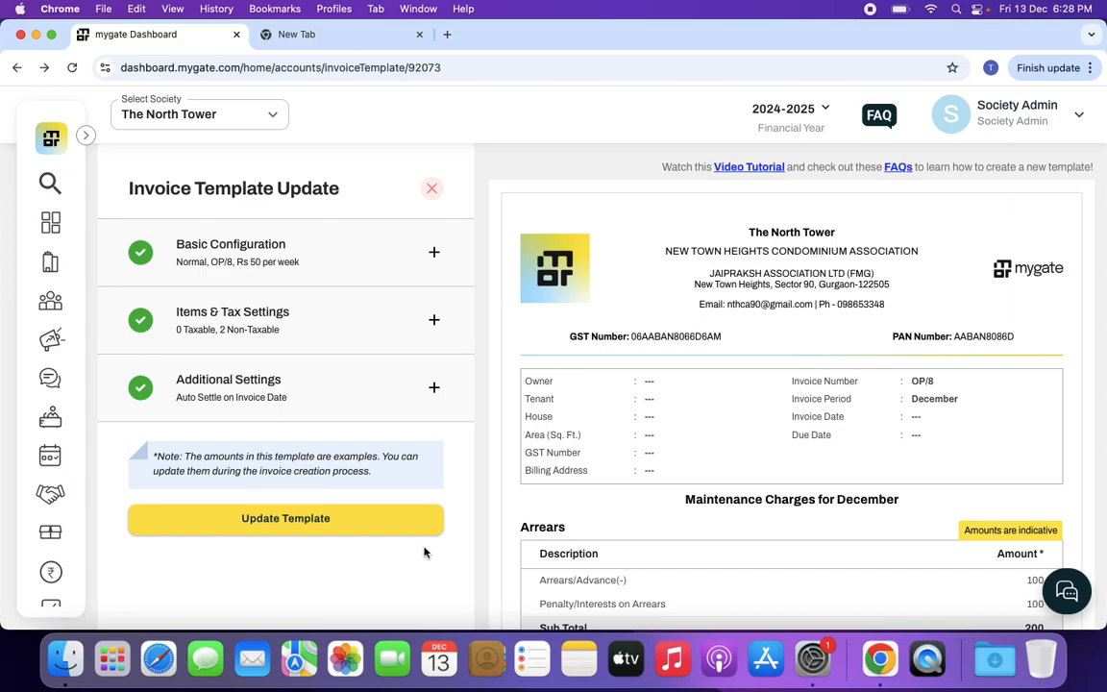
Update the December maintenance invoice template and proceed to filling in its amounts
left_click(390, 526)
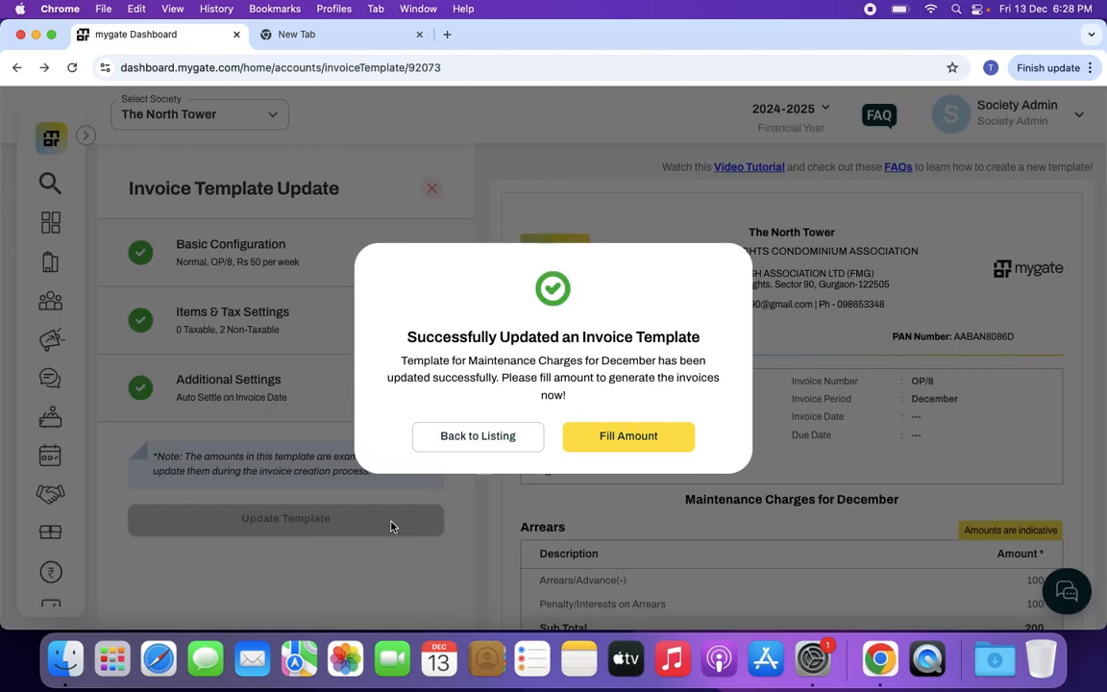
left_click(614, 447)
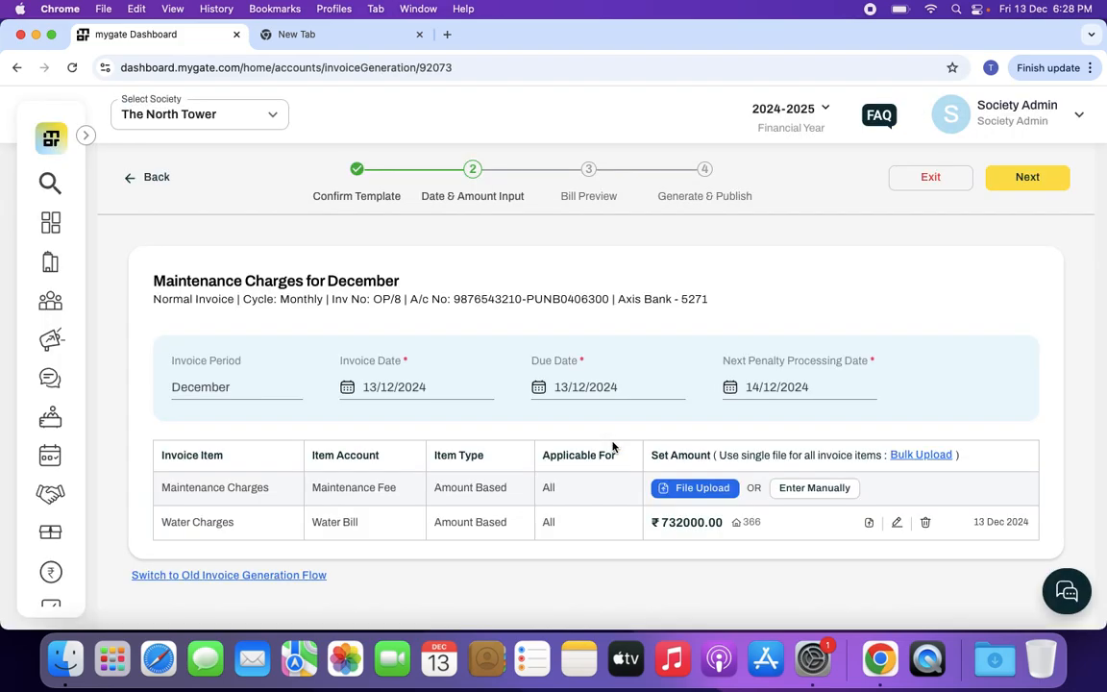
Set the invoice date to 01/12/2024 and the next penalty processing date to 26/12/2024
left_click(239, 389)
left_click(361, 392)
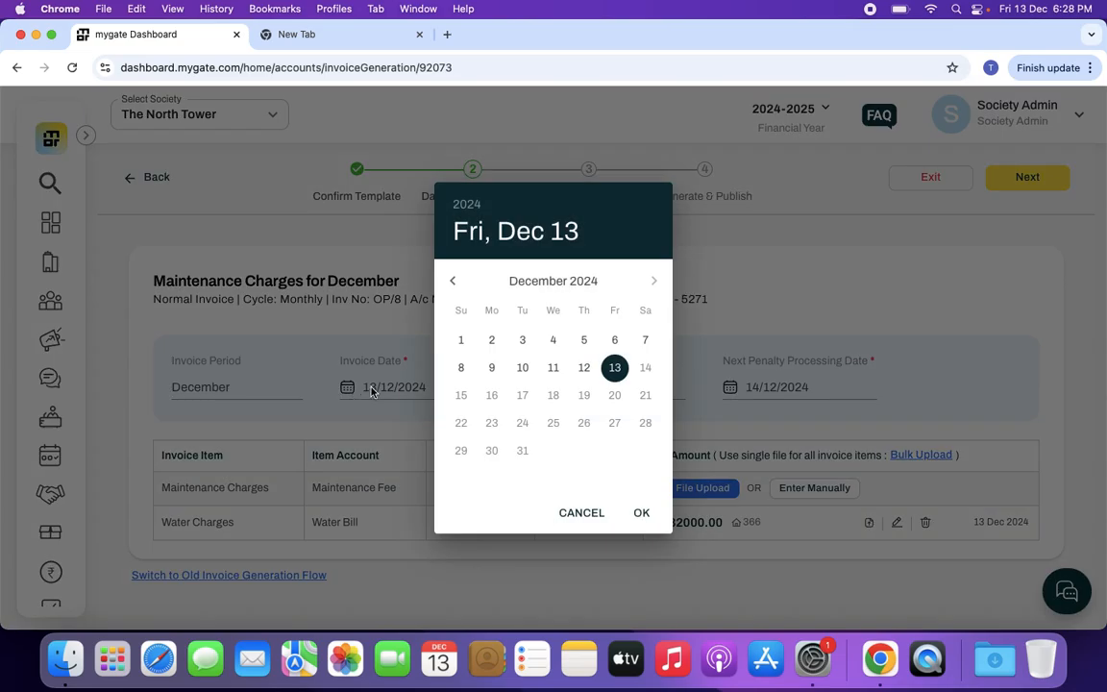
left_click(462, 342)
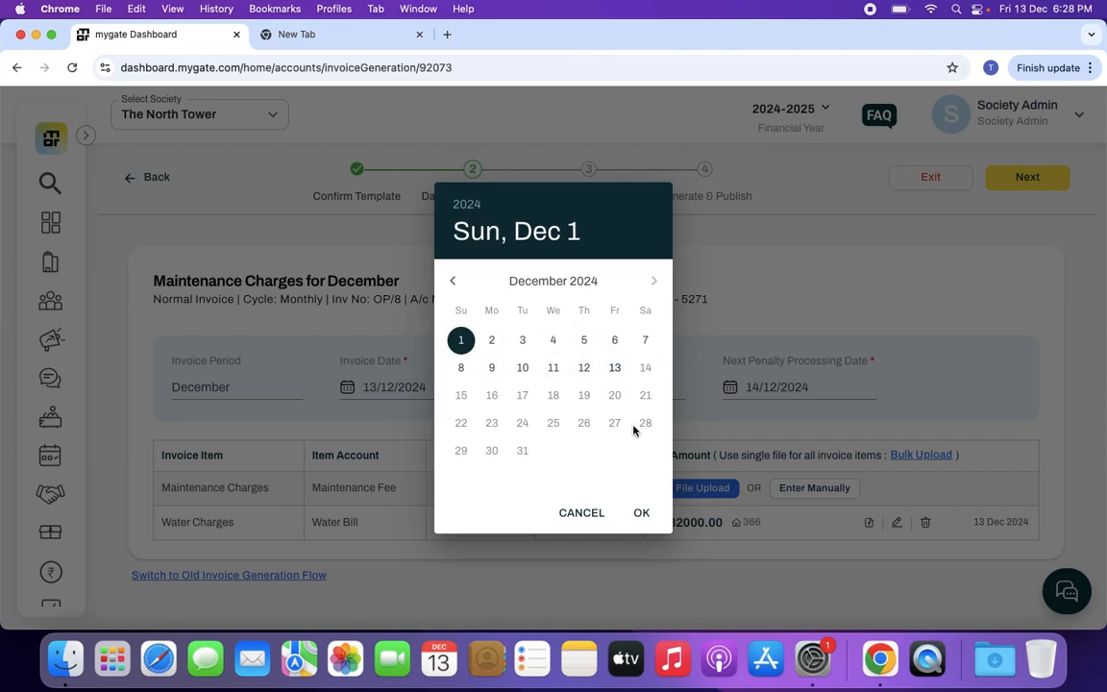
left_click(641, 513)
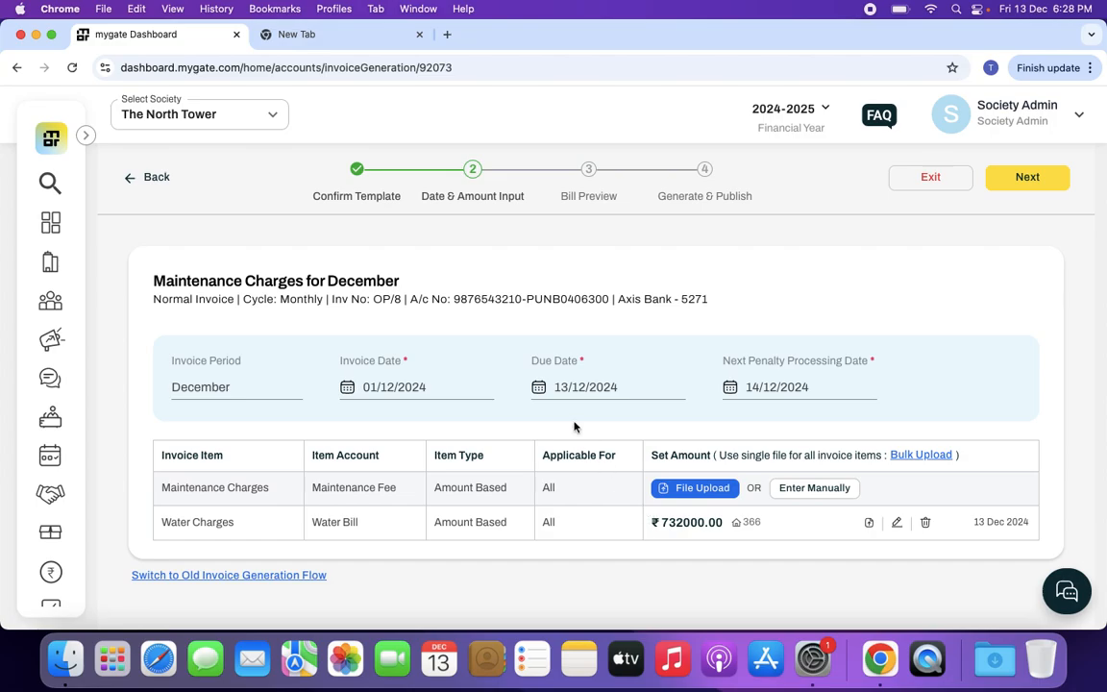
left_click(733, 391)
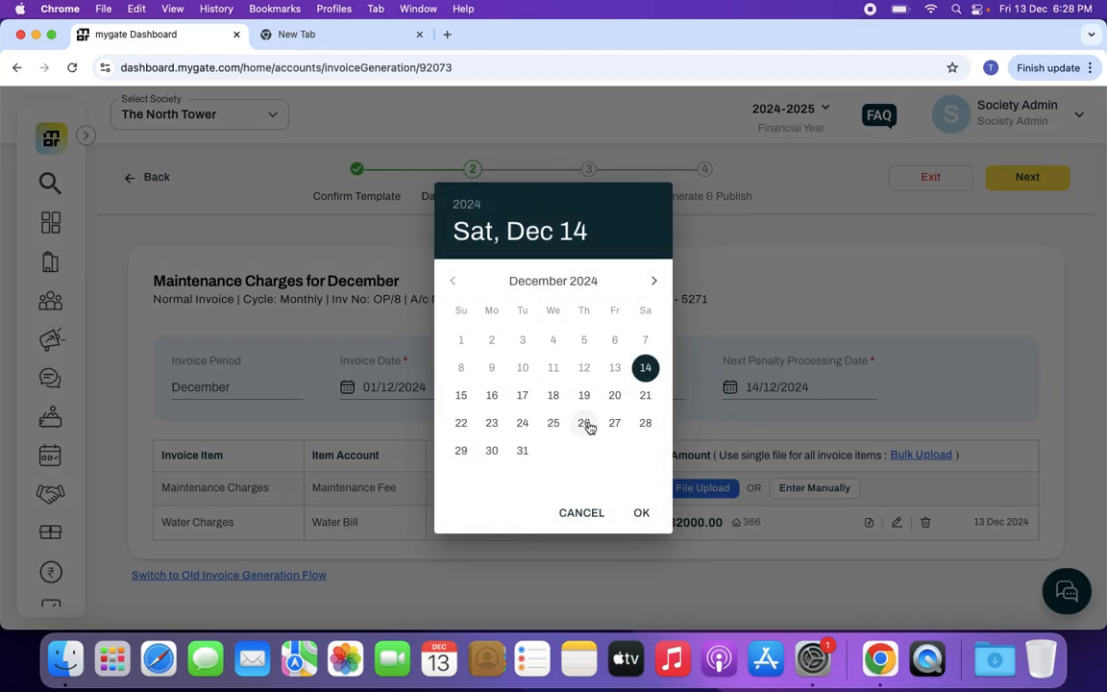
left_click(586, 425)
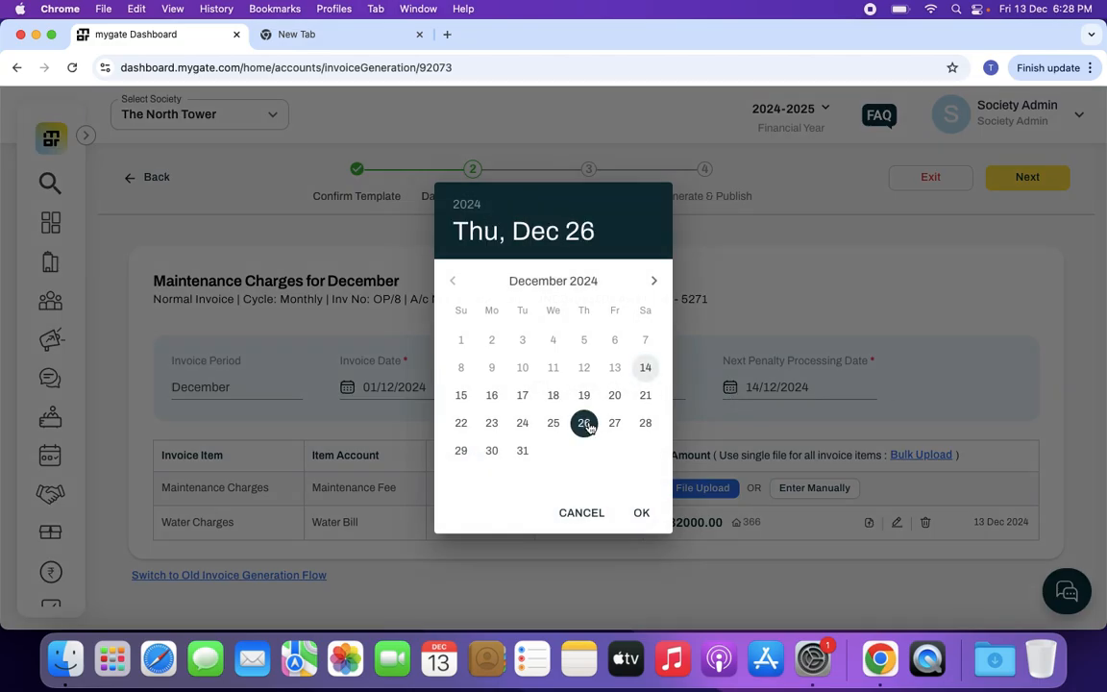
left_click(642, 514)
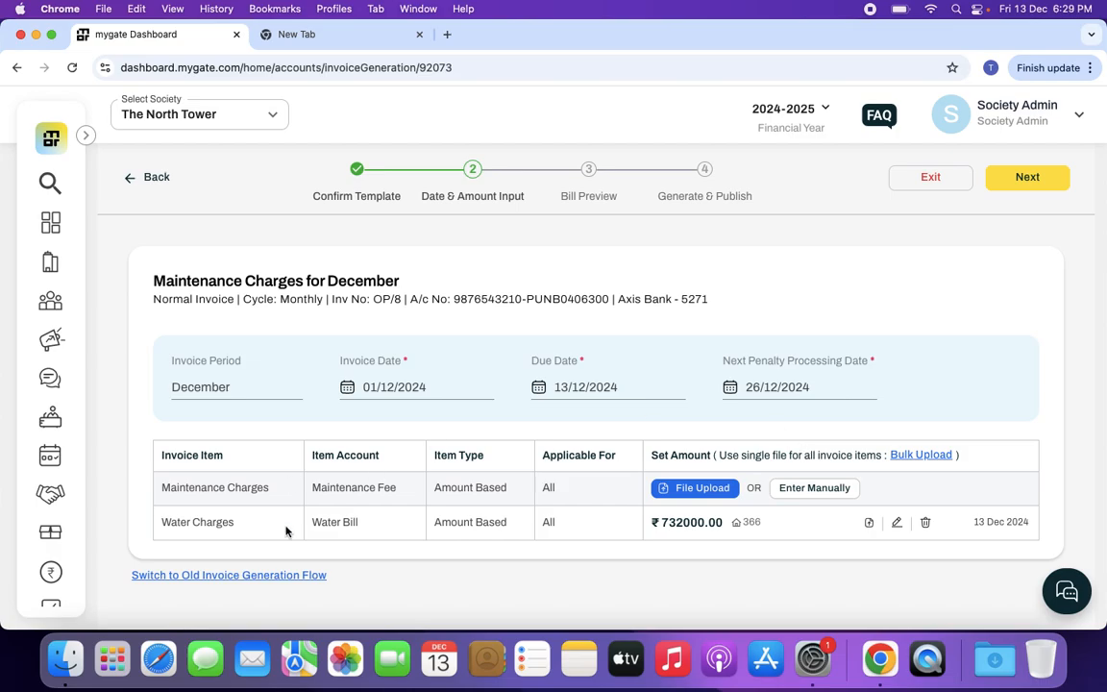
View the bulk CSV upload option for all invoice items and close it without submitting a file
left_click(928, 455)
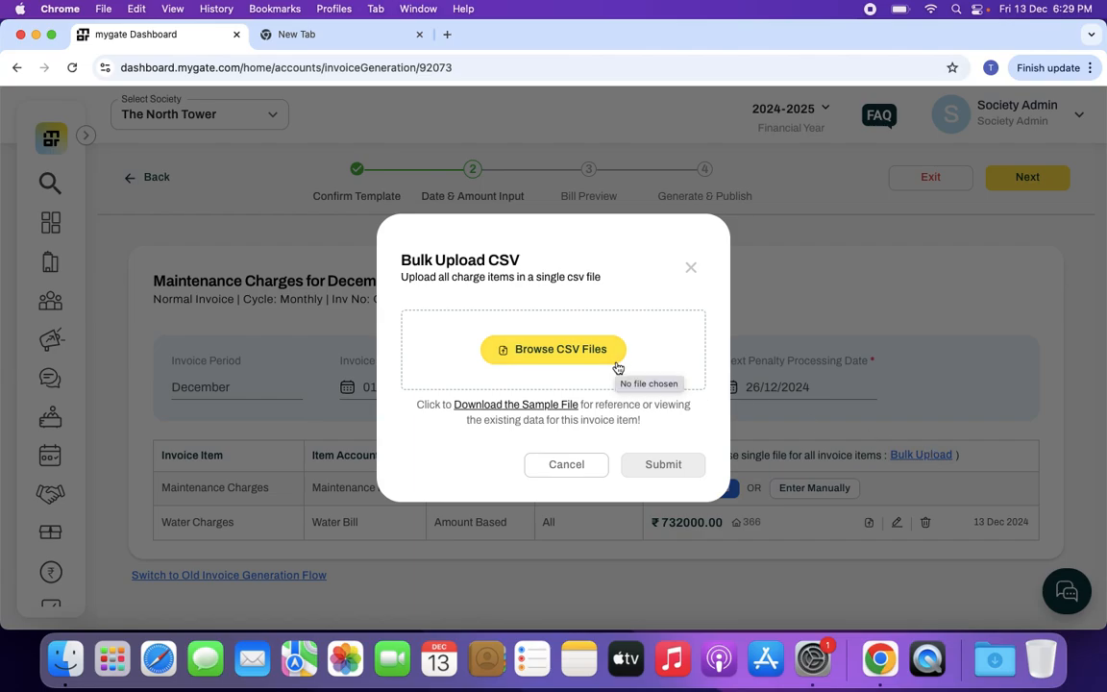
left_click(582, 465)
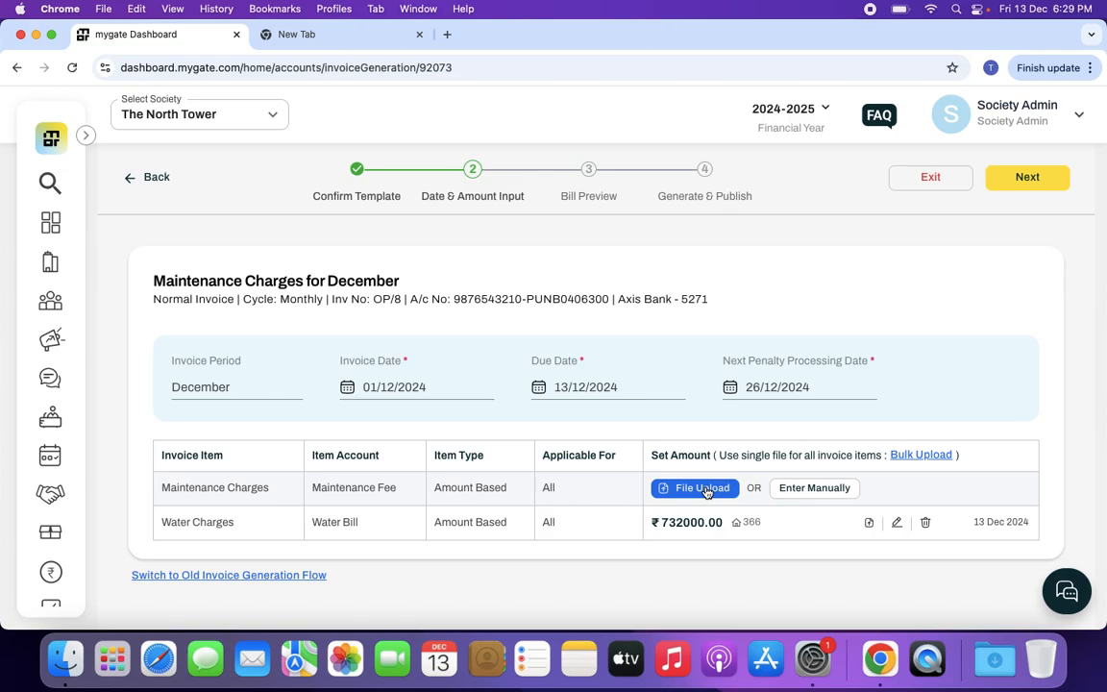
Open manual amount entry for Maintenance Charges and delete digits from the amount of house Alpha-1010
left_click(796, 493)
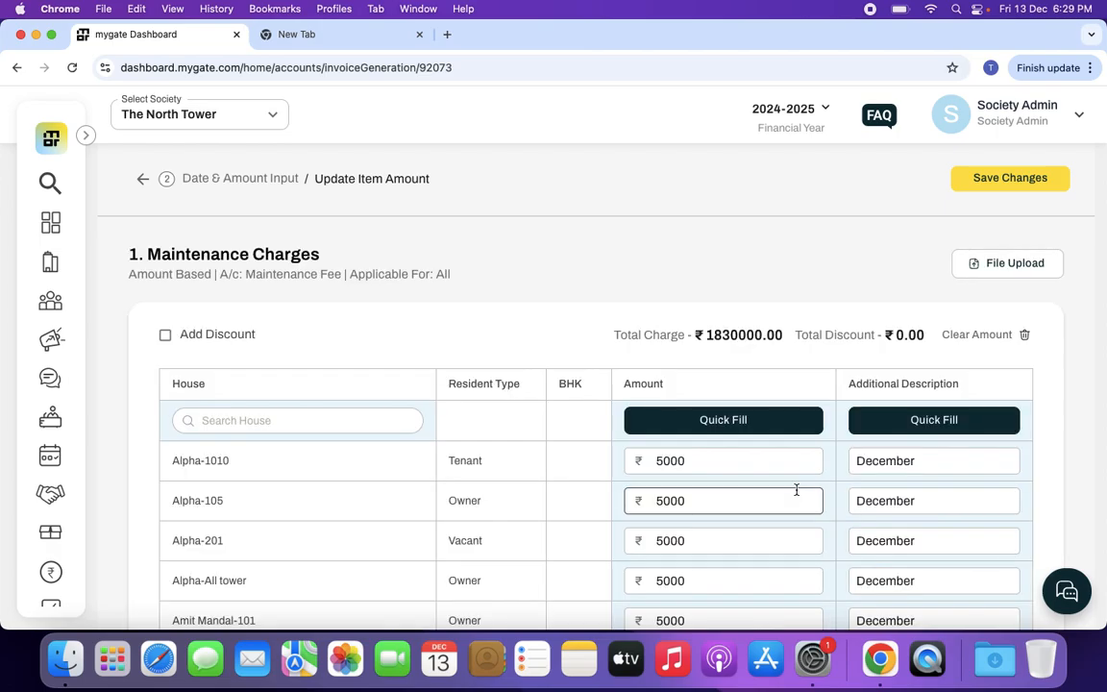
left_click(751, 467)
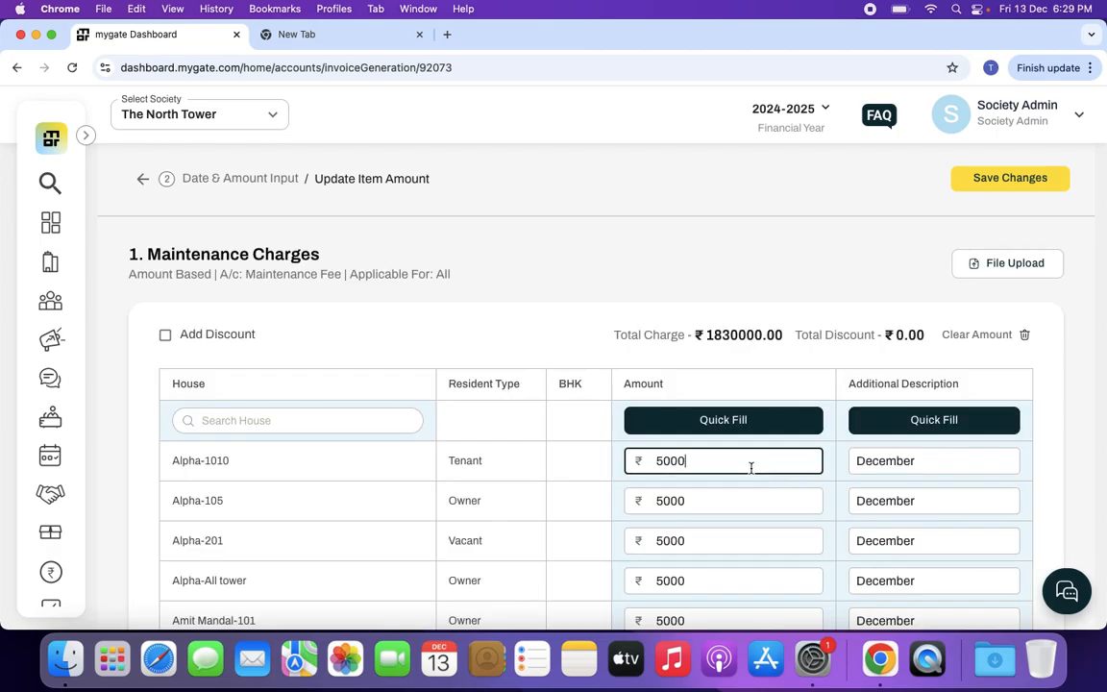
key("BackSpace")
key("BackSpace")
key("BackSpace")
key("BackSpace")
Open the quick fill for the Maintenance Charges amount and view its resident type and house type options
left_click(736, 420)
left_click(687, 400)
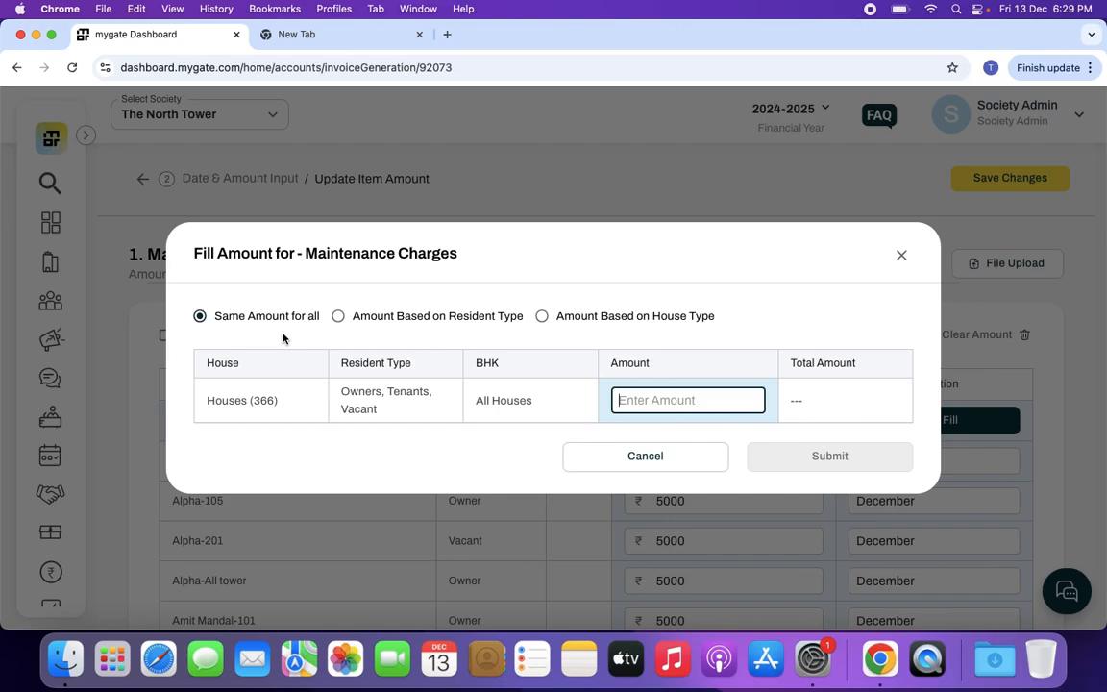
left_click(338, 318)
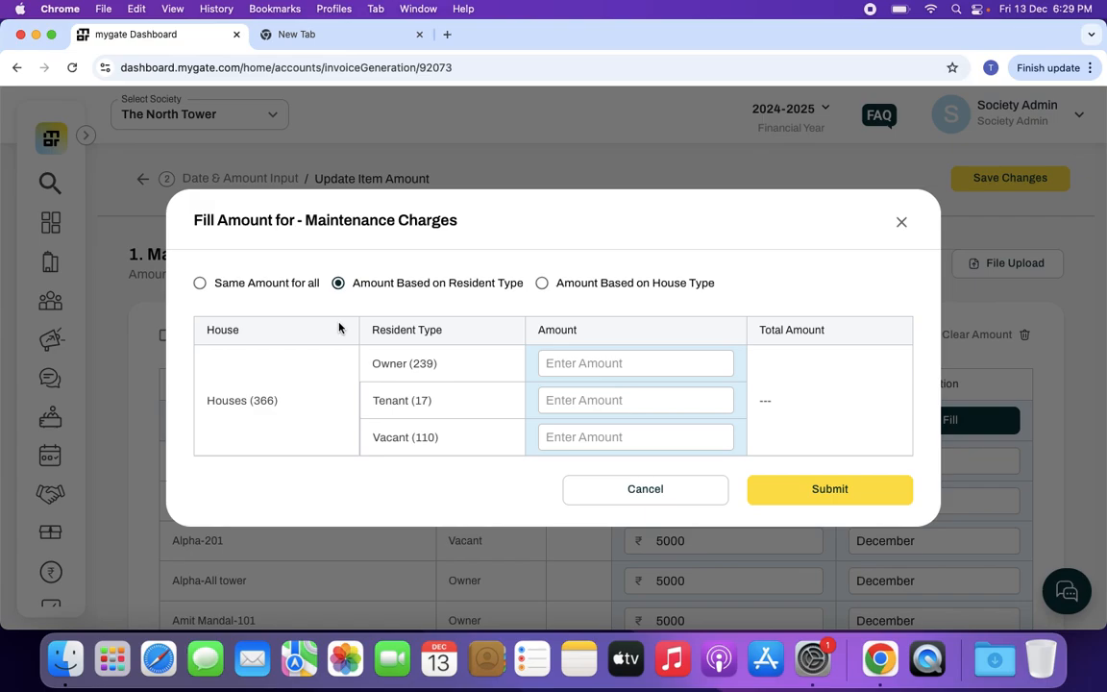
left_click(548, 363)
left_click(568, 411)
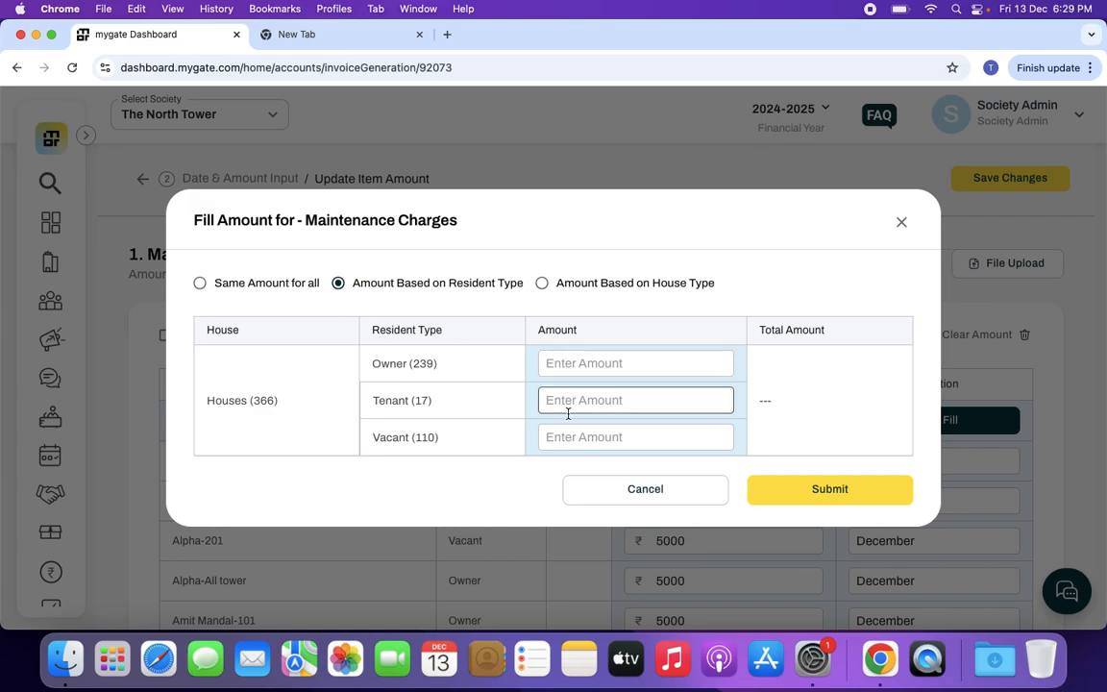
left_click(541, 285)
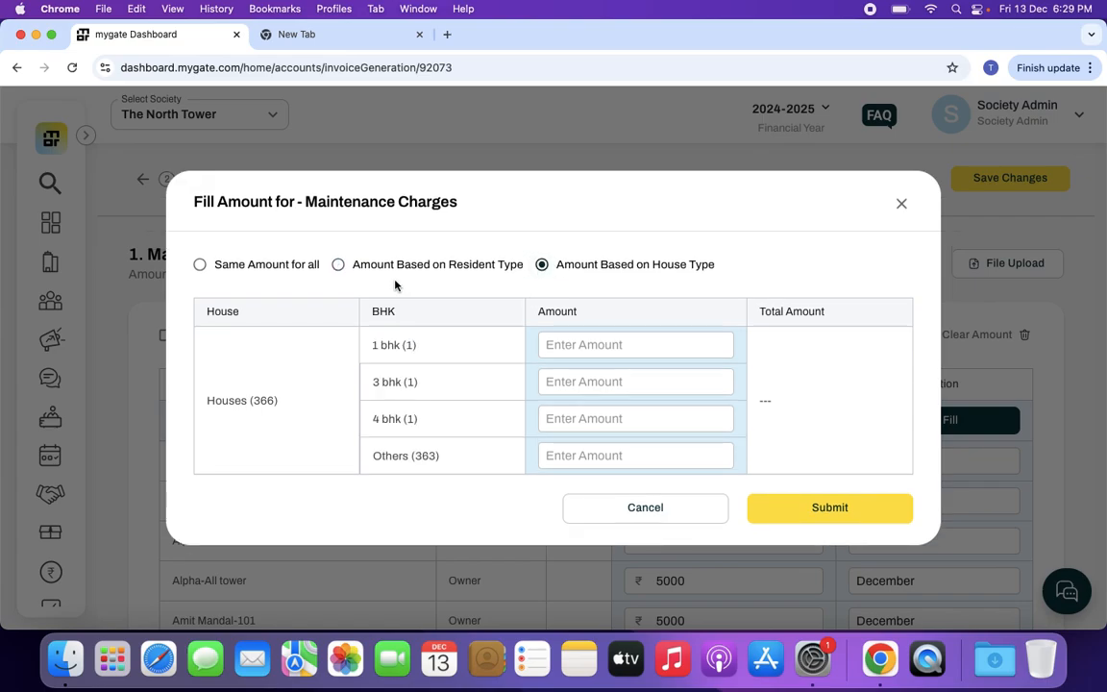
Fill the same Maintenance Charges amount of 5000 for all houses
left_click(201, 267)
left_click(635, 402)
type("5000")
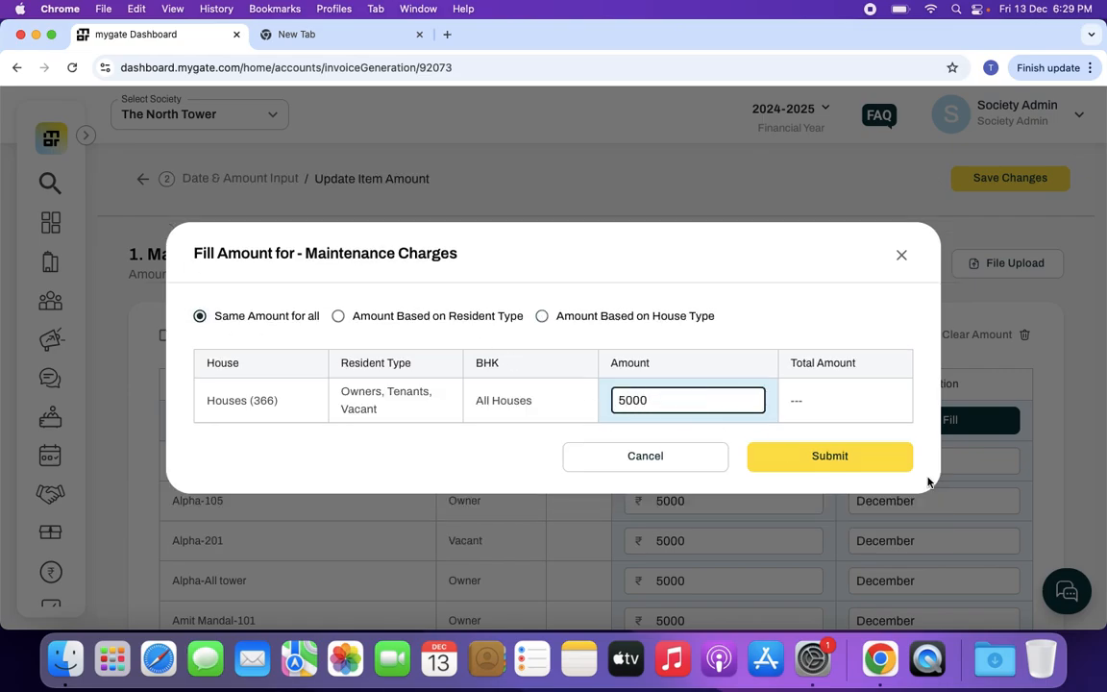
left_click(879, 467)
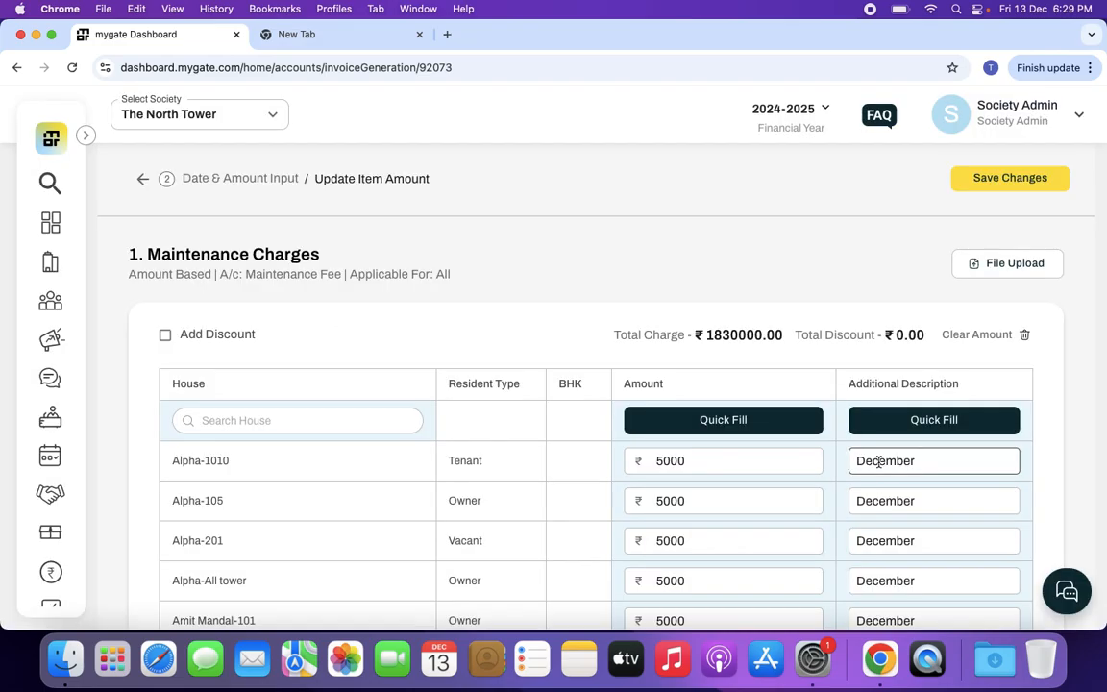
View the quick fill for the additional description of Maintenance Charges and close it without submitting
left_click(943, 462)
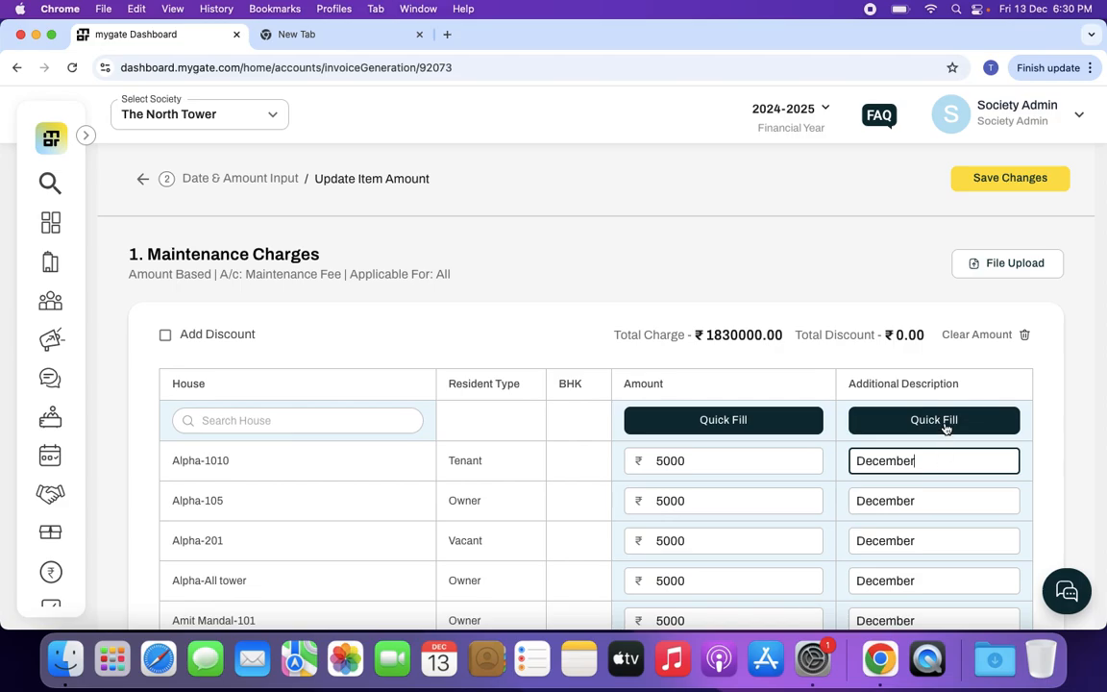
left_click(947, 428)
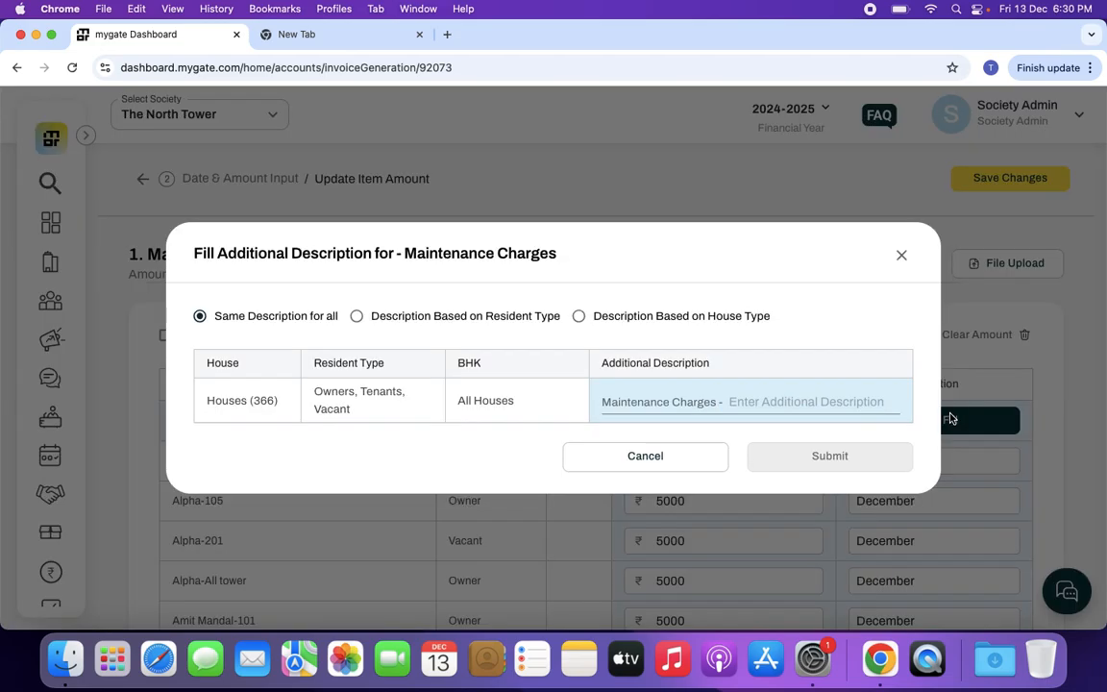
left_click(828, 402)
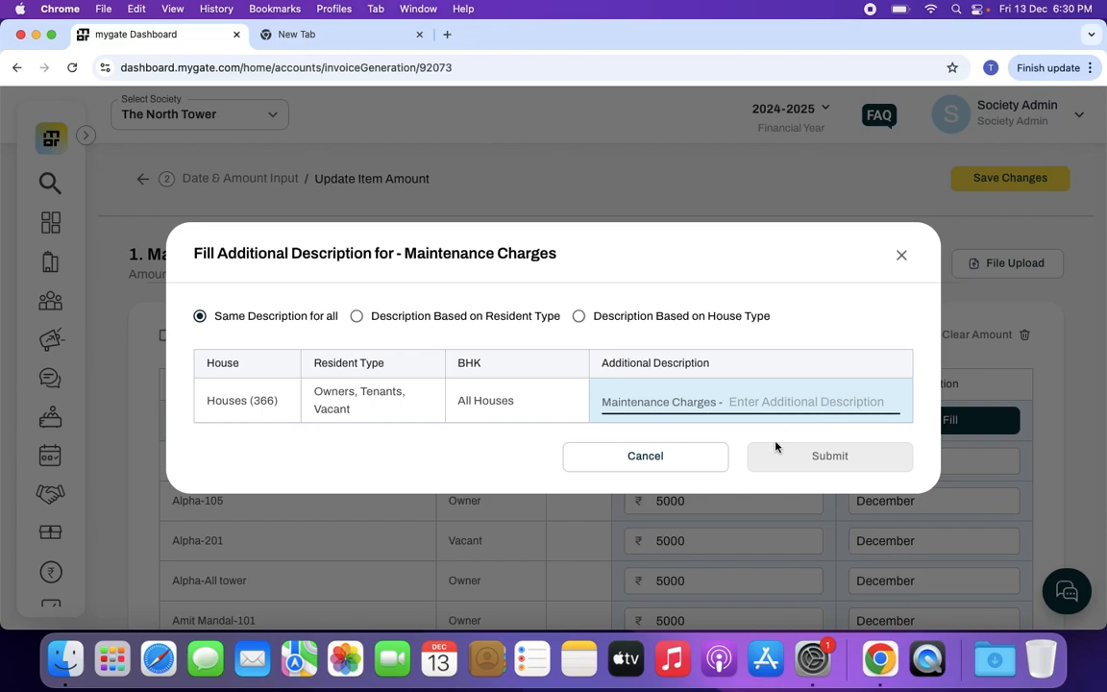
left_click(678, 463)
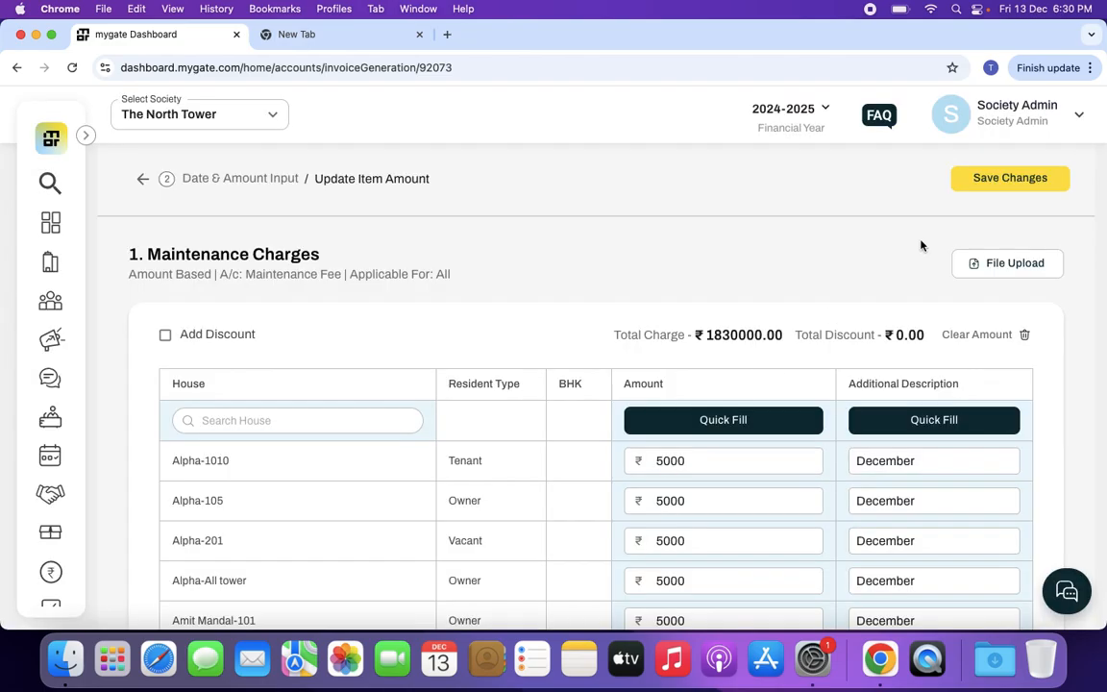
Save the Maintenance Charges amounts and proceed to the bill preview
left_click(1010, 178)
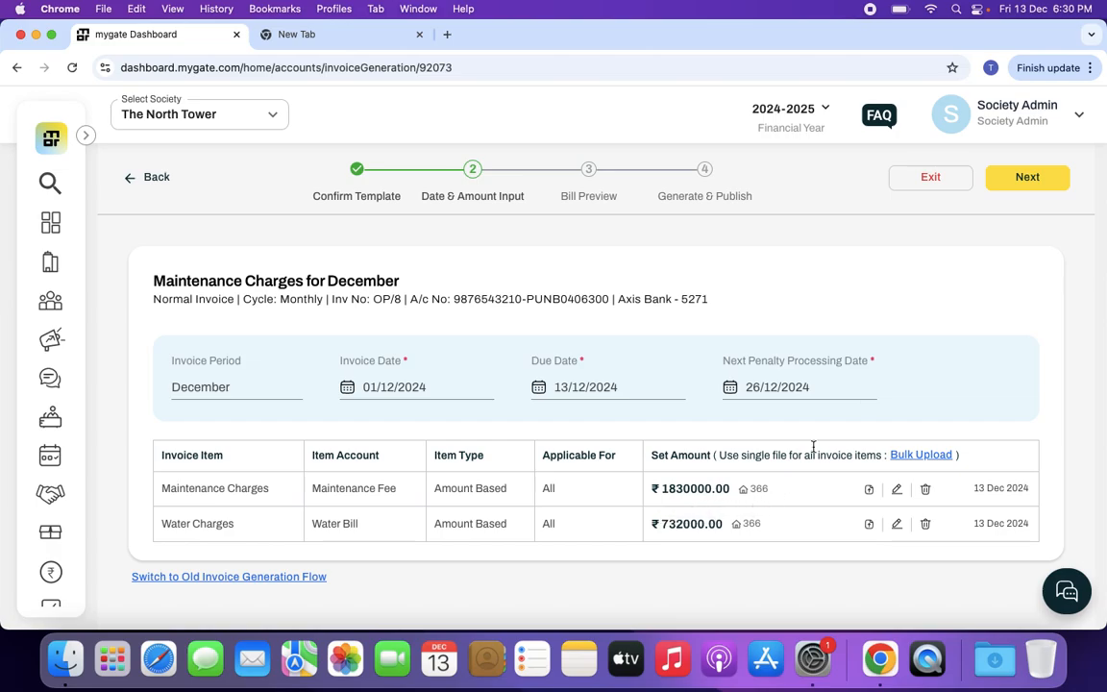
left_click(1019, 177)
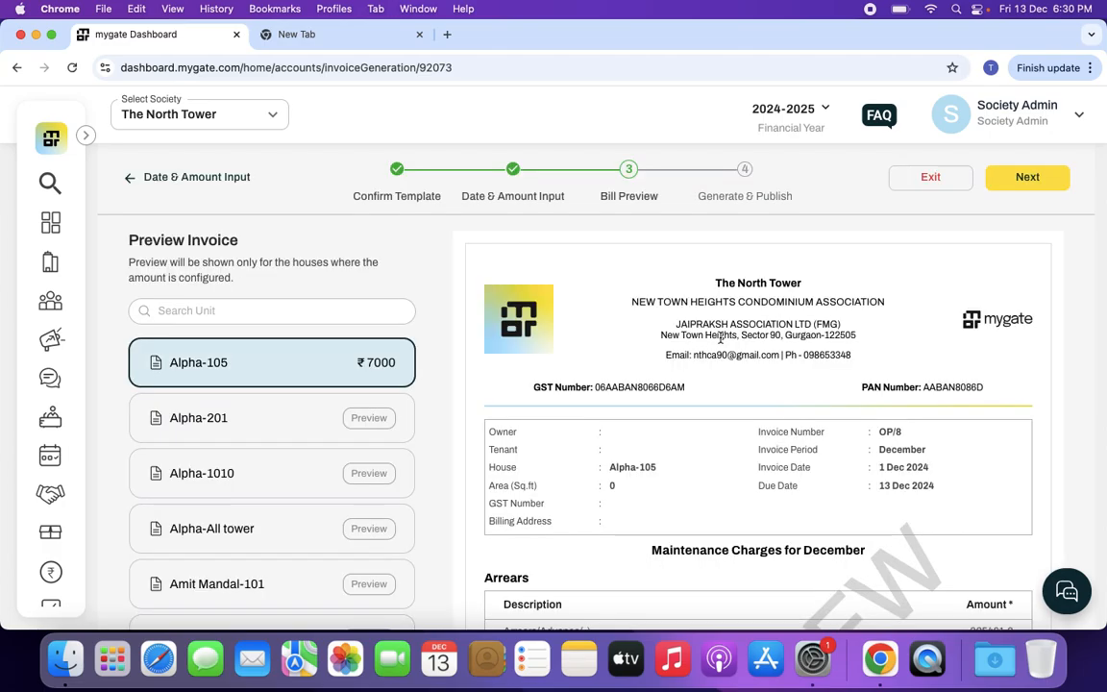
Examine the arrears, invoice items and grand total in the invoice preview for Alpha-105
scroll(769, 445, "down", 5)
scroll(770, 445, "down", 3)
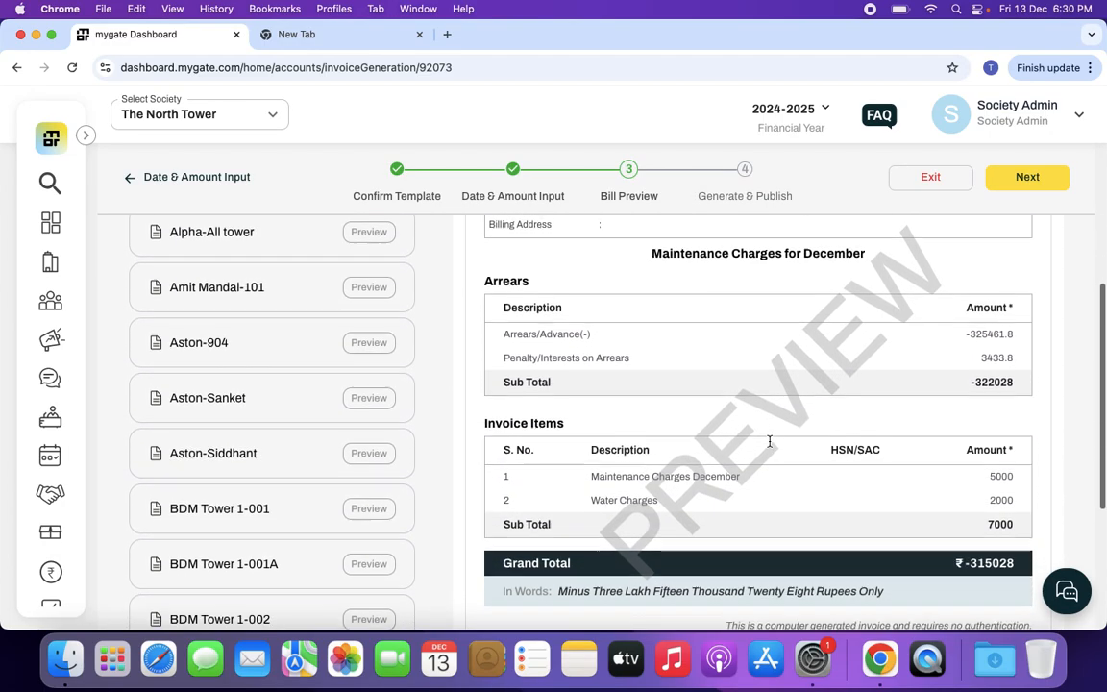
scroll(770, 442, "up", 3)
scroll(770, 445, "up", 5)
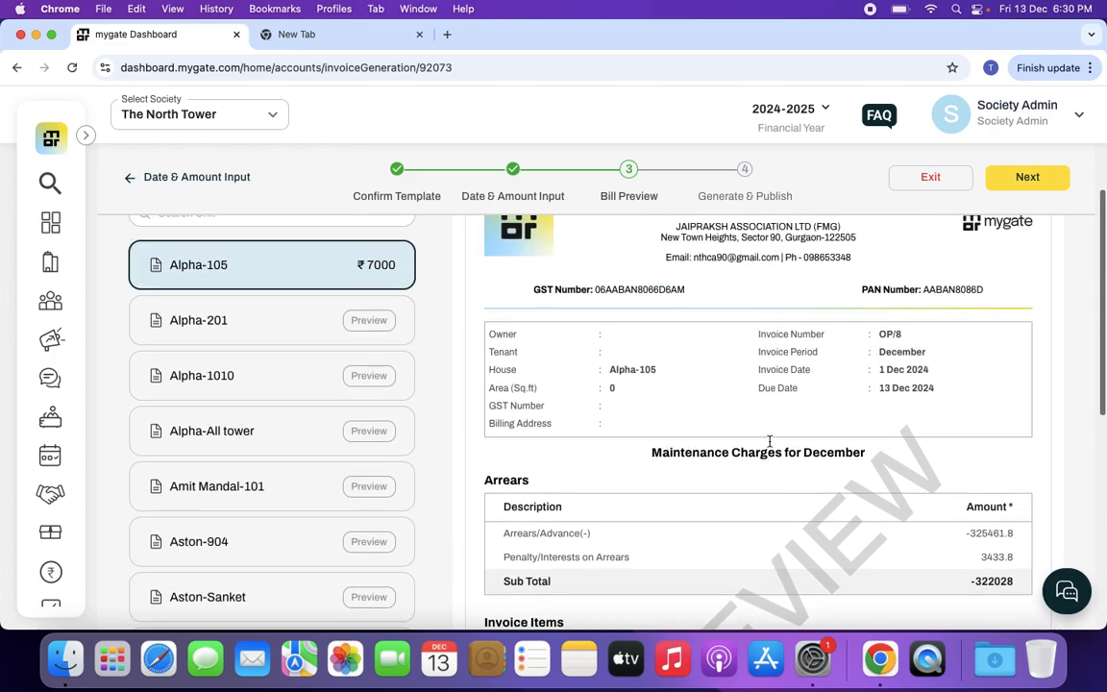
left_click(371, 322)
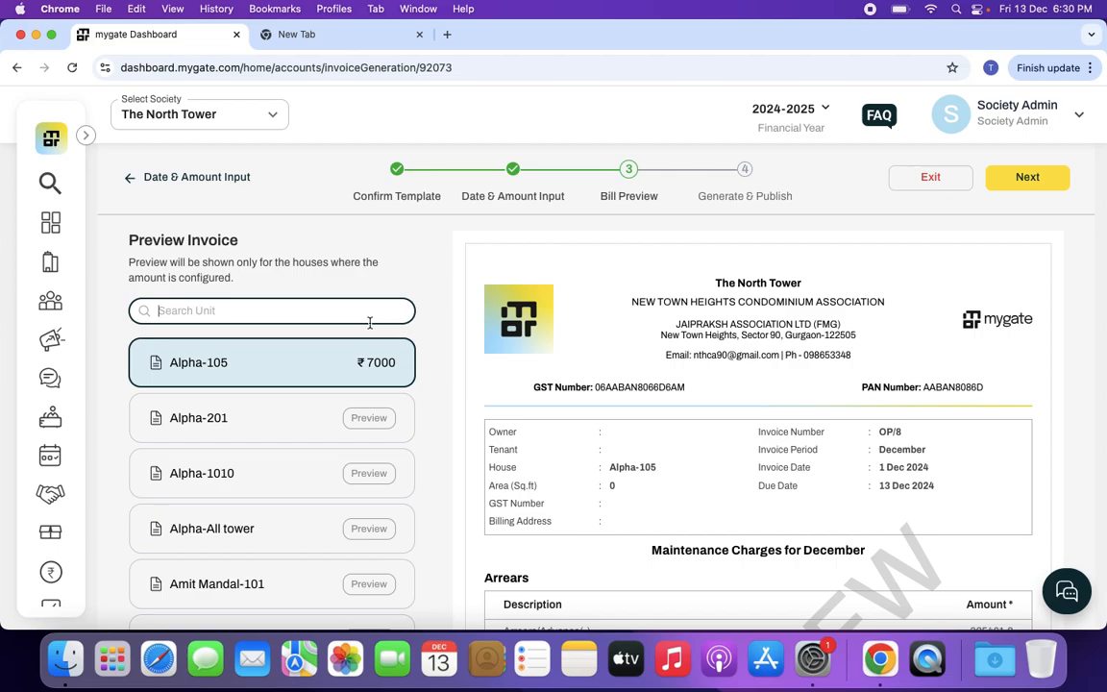
Proceed to Generate & Publish, review the summary and notification settings, and generate the invoices with the Publish Later option
left_click(1017, 177)
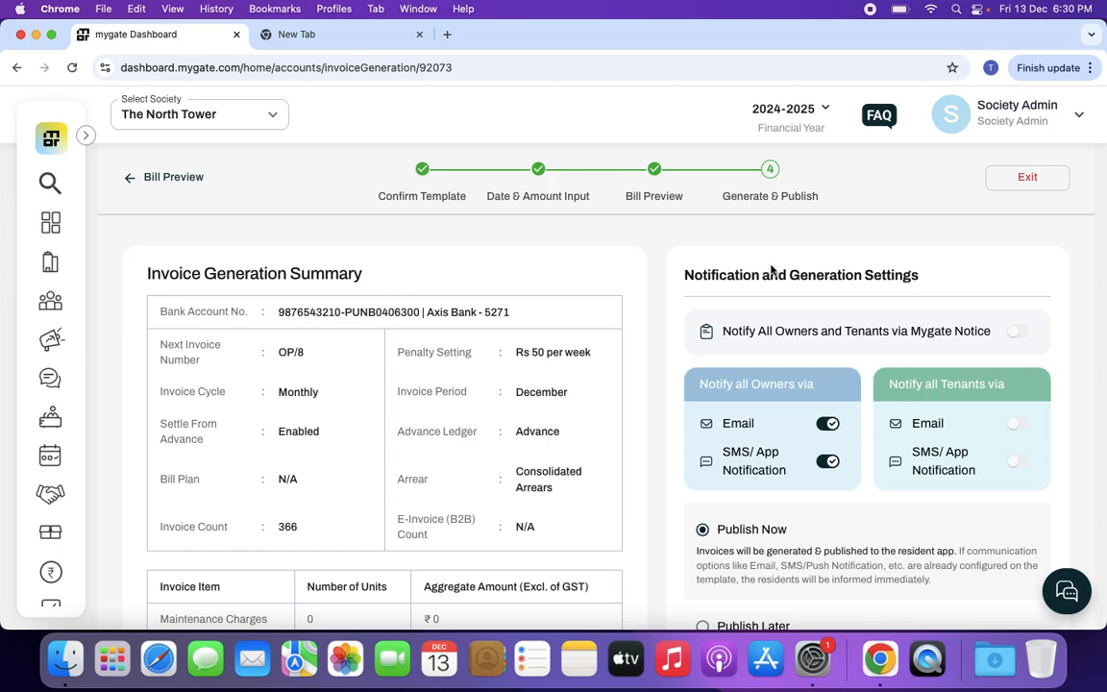
scroll(771, 270, "down", 5)
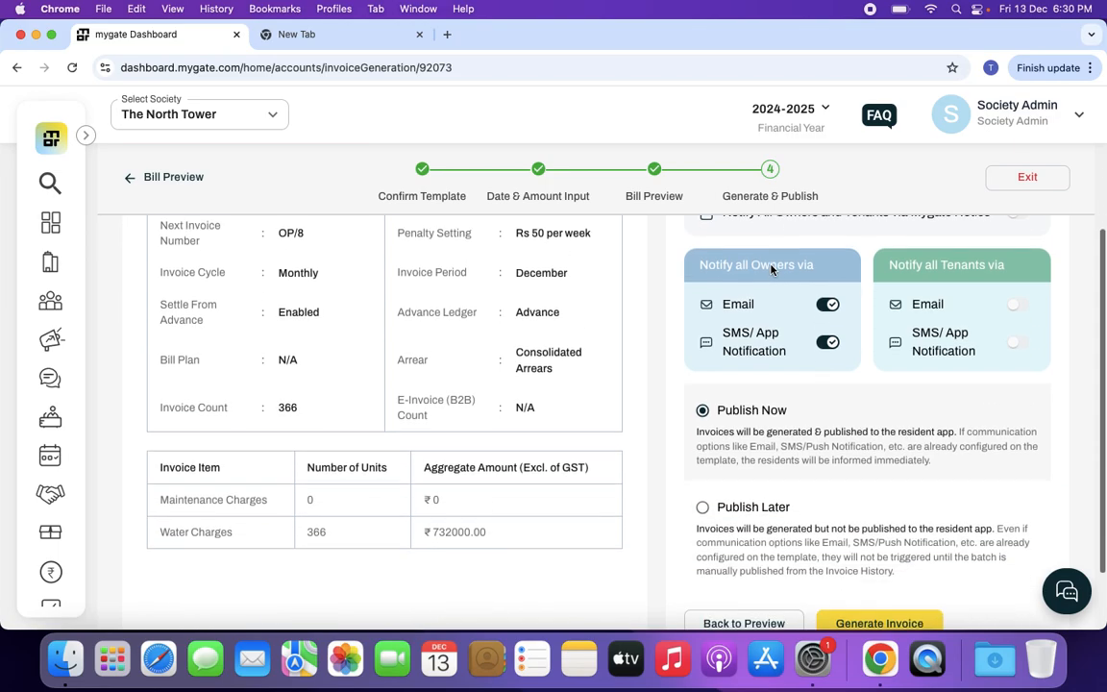
scroll(771, 270, "up", 2)
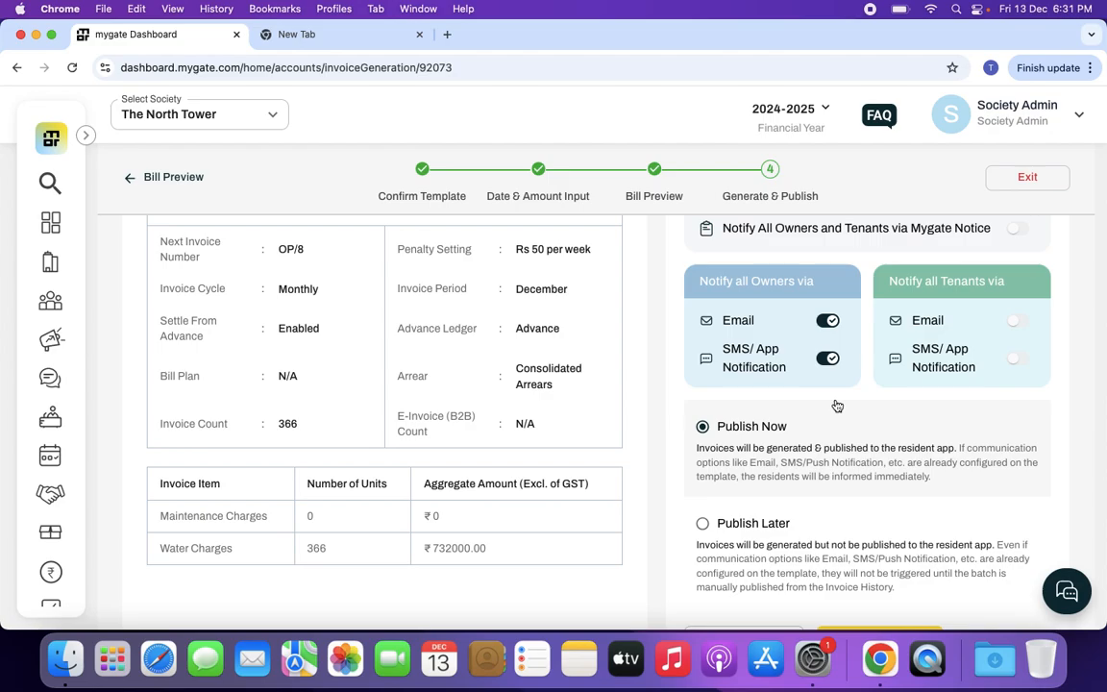
scroll(837, 406, "down", 2)
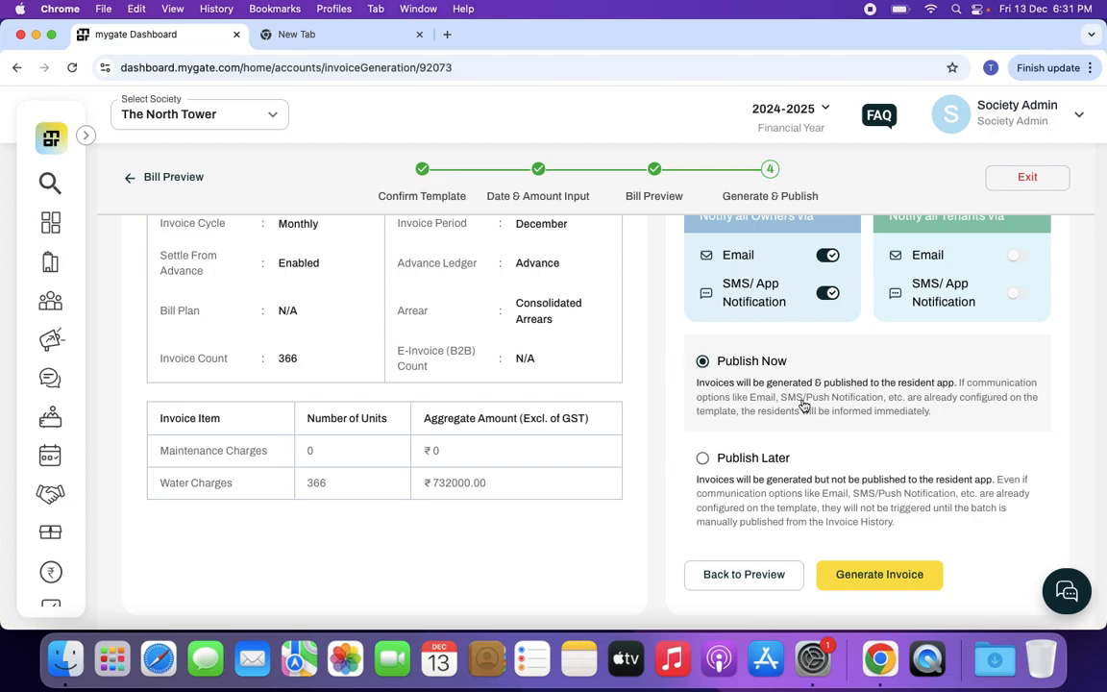
left_click(705, 461)
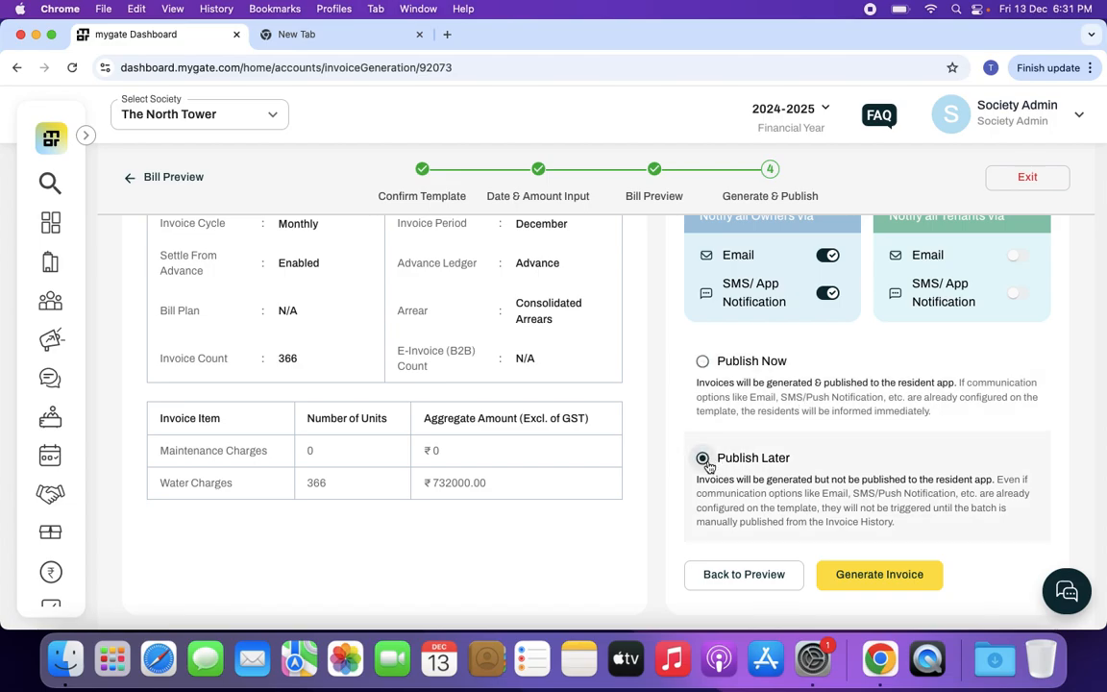
left_click(845, 573)
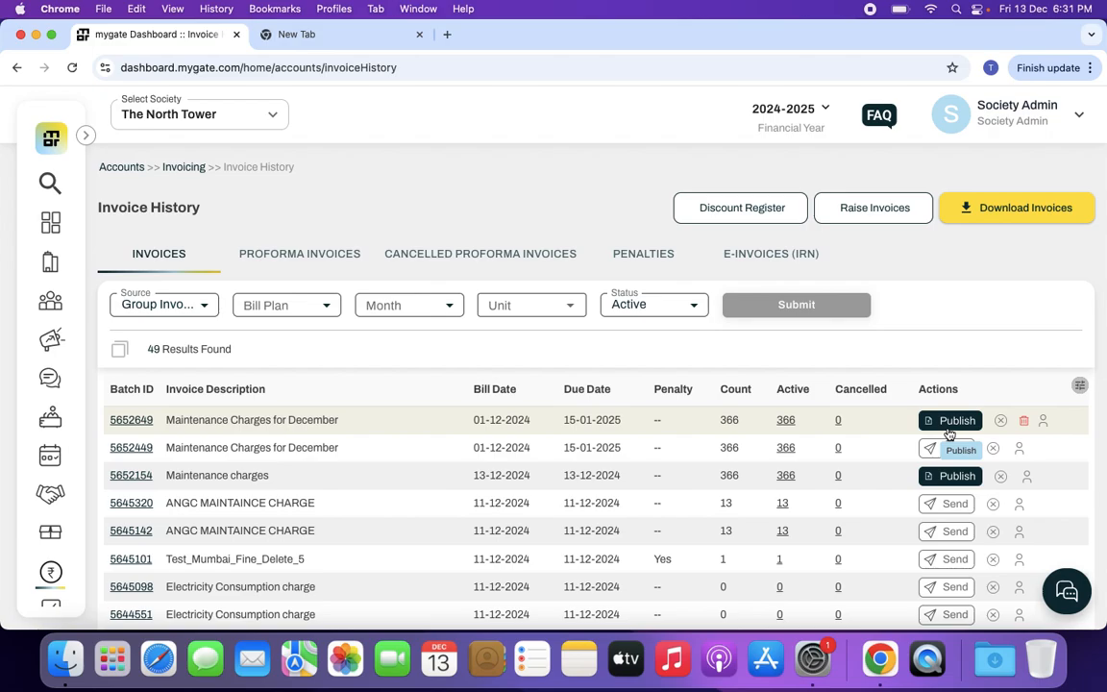
View the batch details of the newest Maintenance Charges for December batch and return to the invoice history
left_click(135, 423)
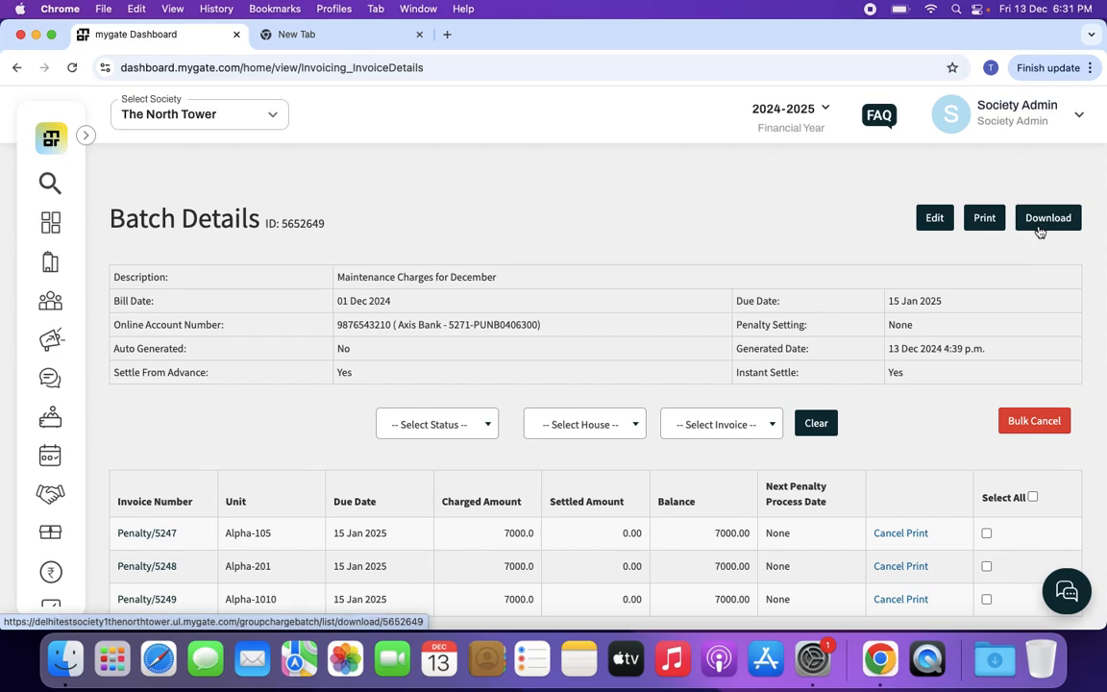
scroll(791, 363, "left", 5)
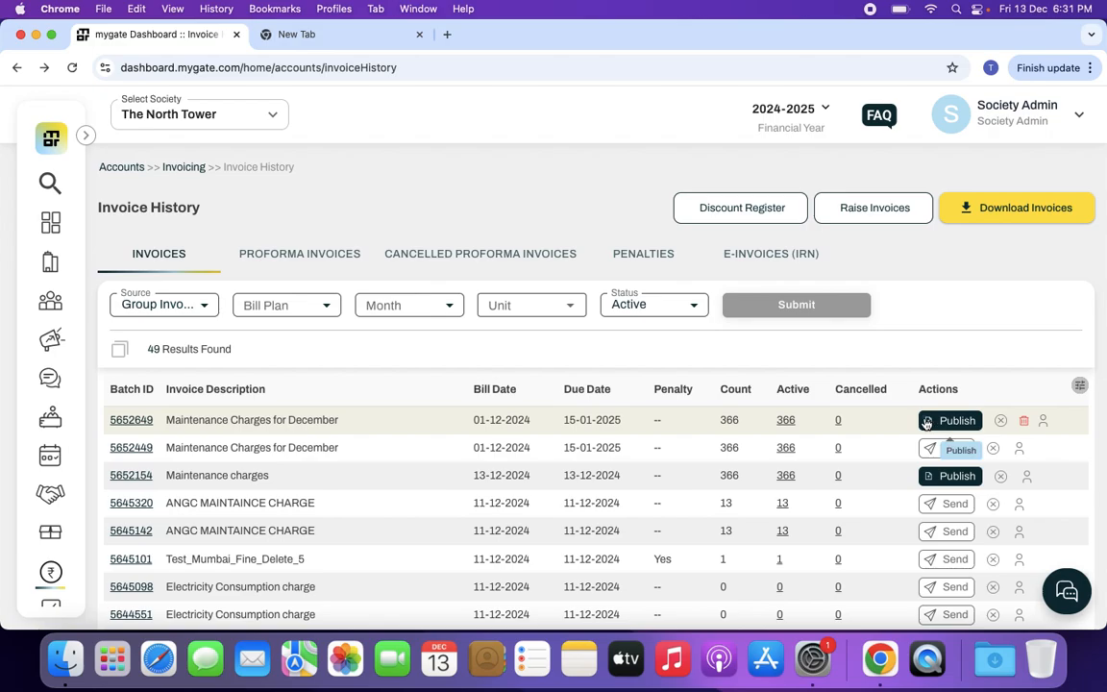
Publish the newest Maintenance Charges for December batch to all owners and tenants
left_click(927, 421)
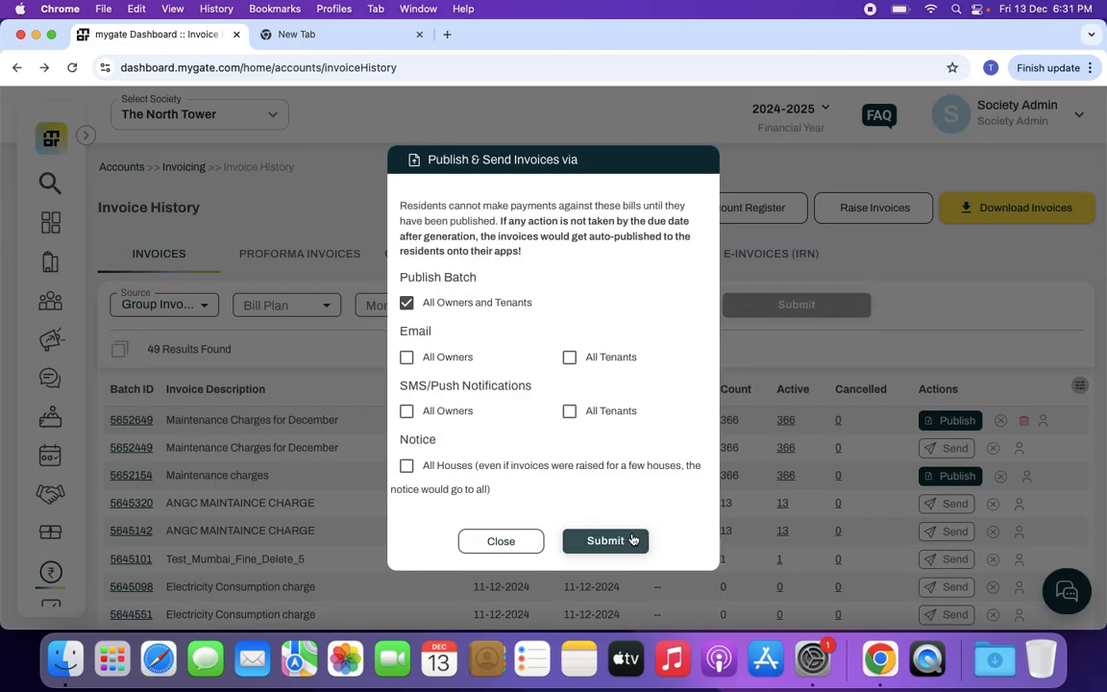
left_click(633, 541)
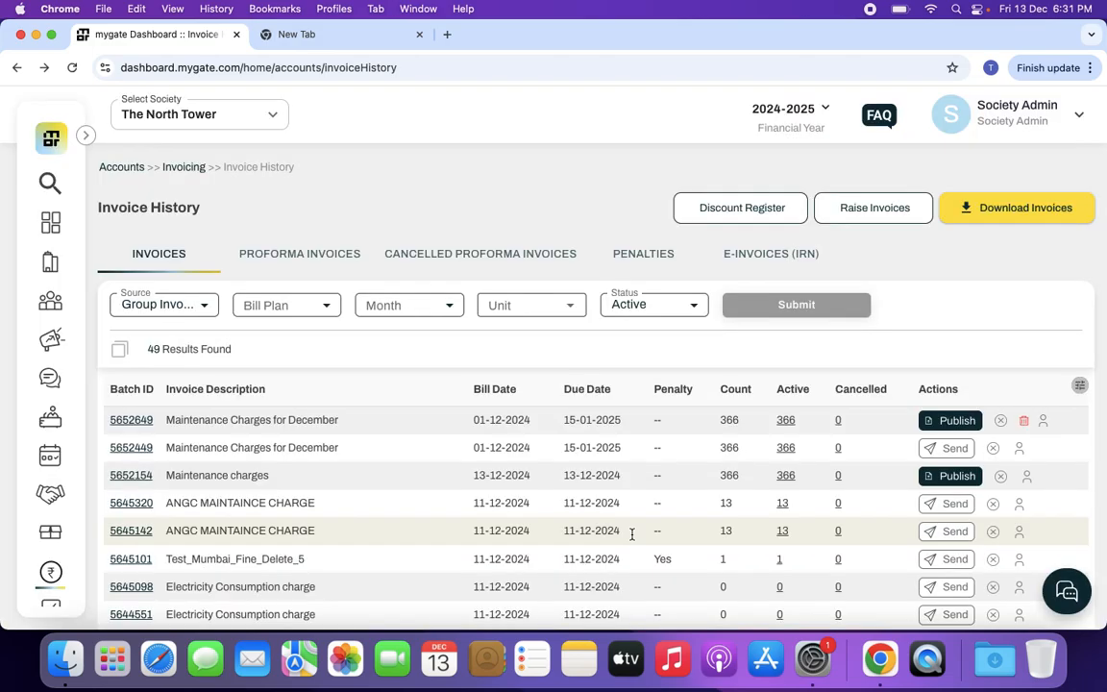